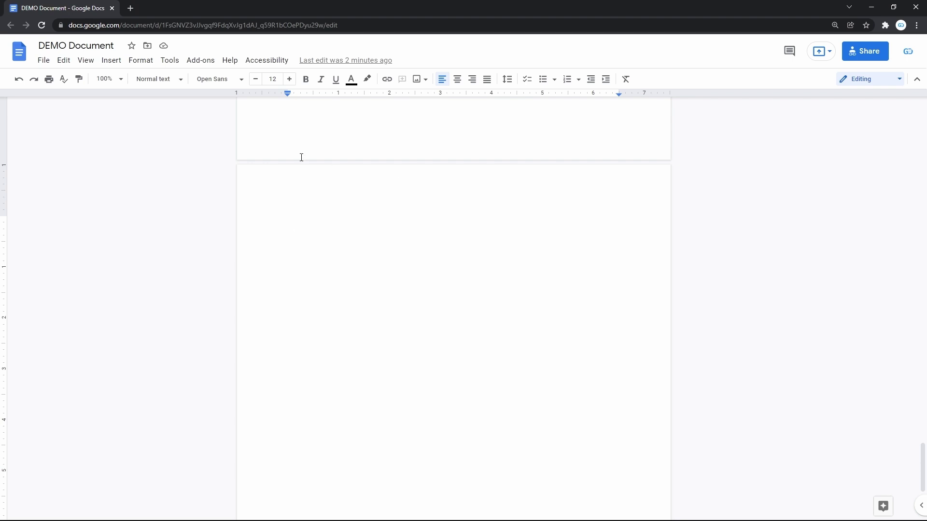
- Insert an empty 6 x 6 table from the Insert menu
left_click(111, 60)
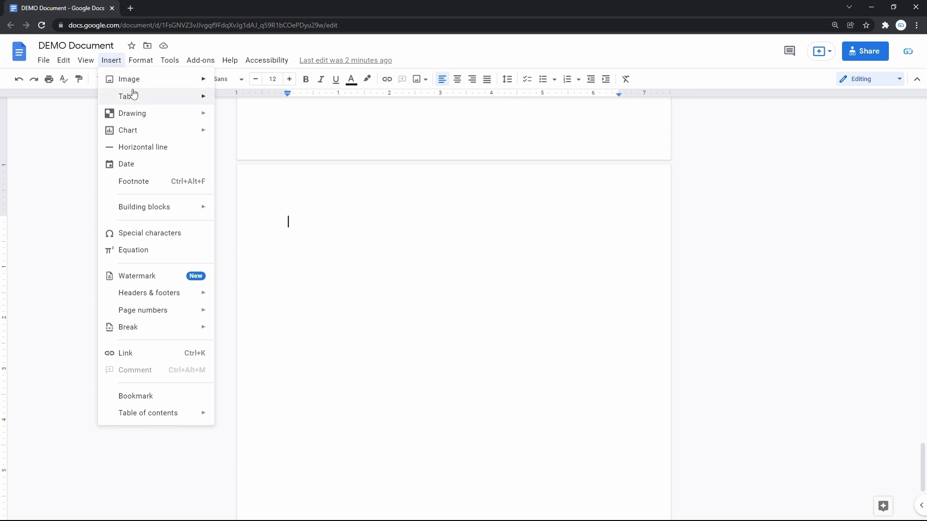
mouse_move(128, 96)
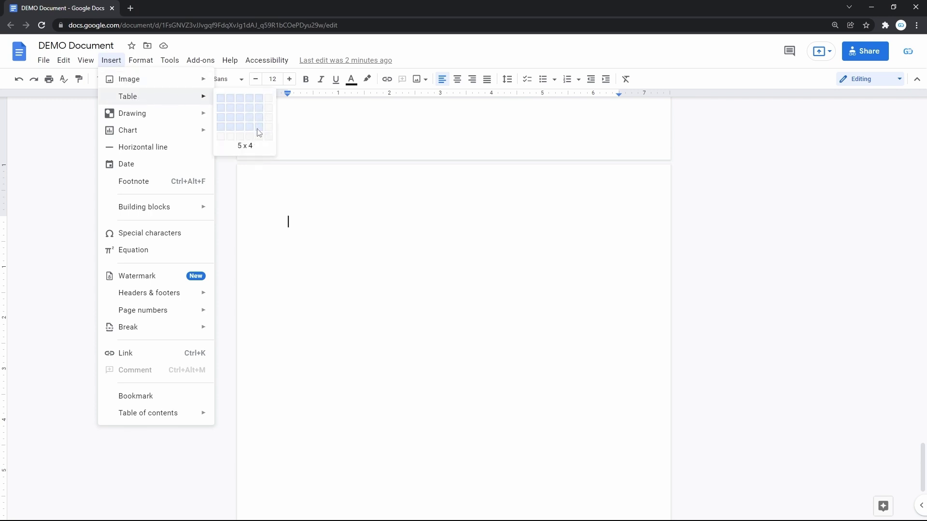
left_click(271, 151)
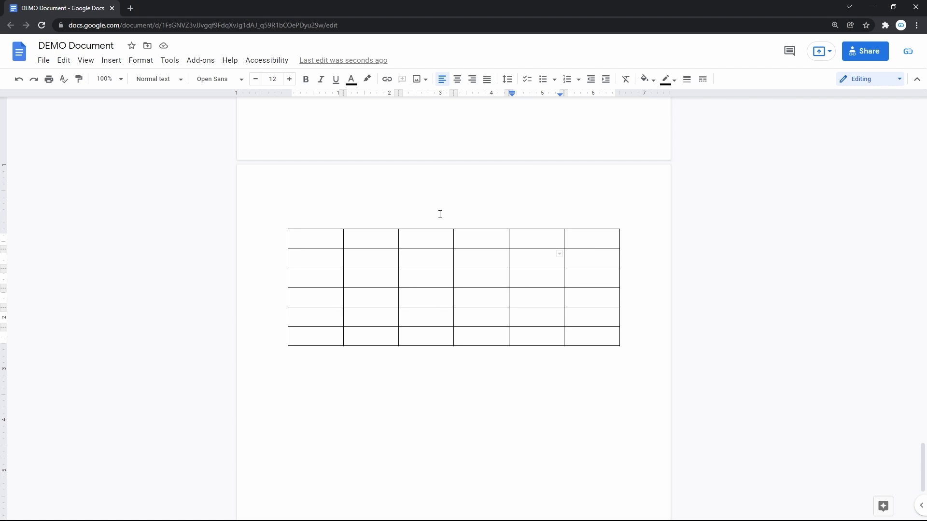
- Merge the table's top row of six cells into one wide cell
left_click(311, 239)
left_click_drag(312, 240, 577, 241)
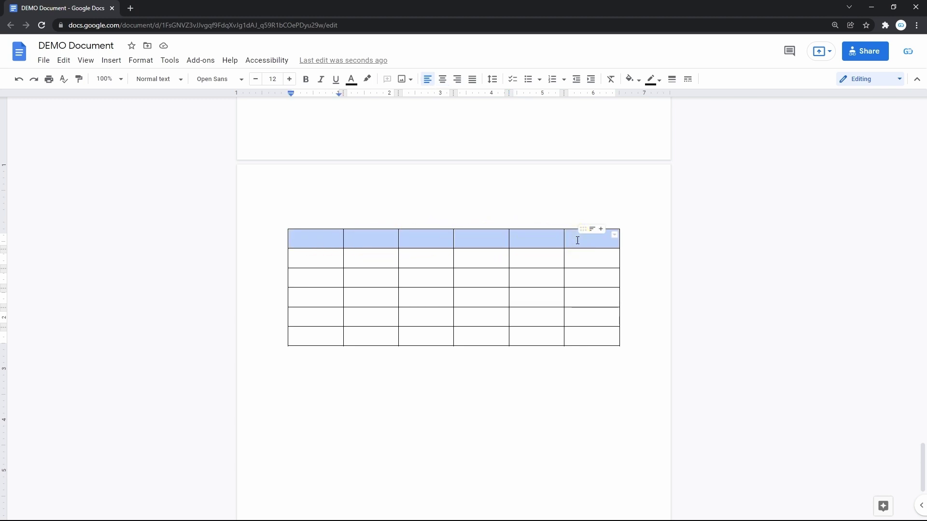
right_click(471, 240)
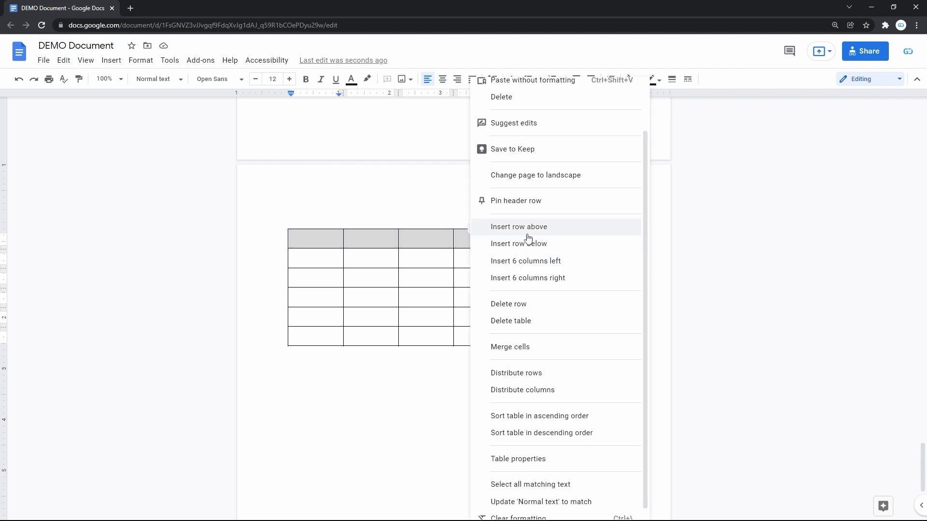
scroll(529, 236, "down", 1)
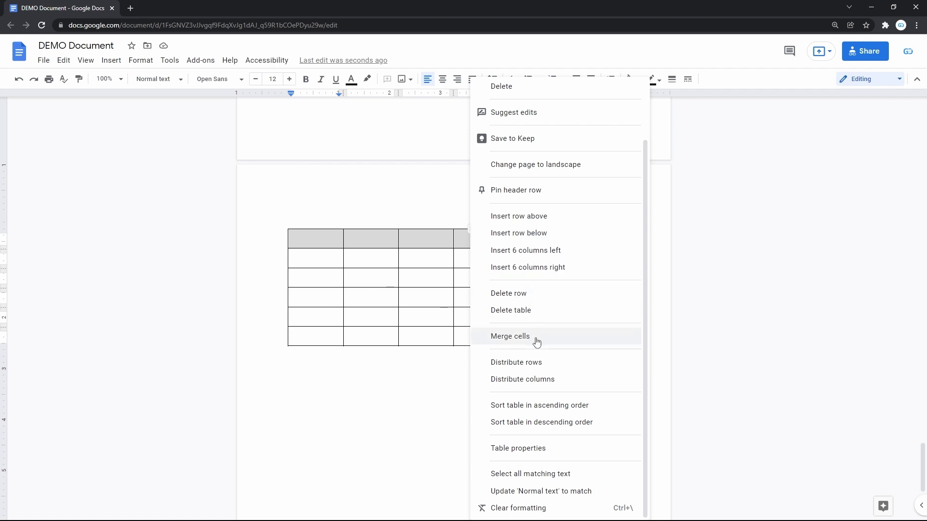
left_click(510, 336)
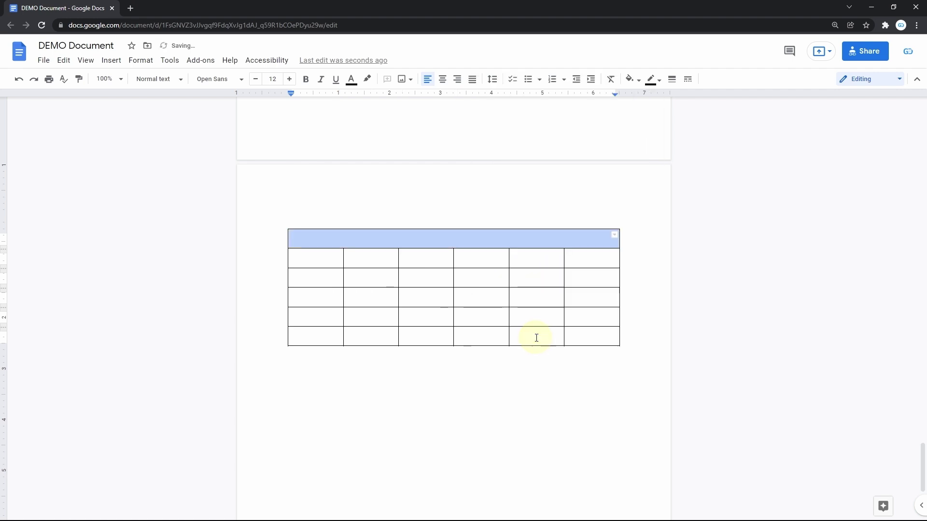
left_click(497, 262)
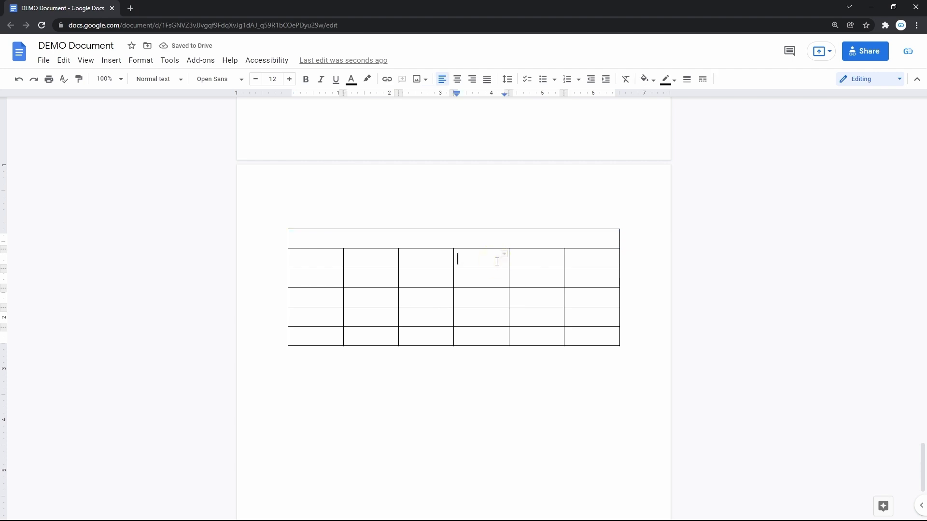
left_click(330, 256)
- Trial-merge the first-column cells of rows 2 and 3
left_click_drag(331, 257, 331, 278)
right_click(332, 282)
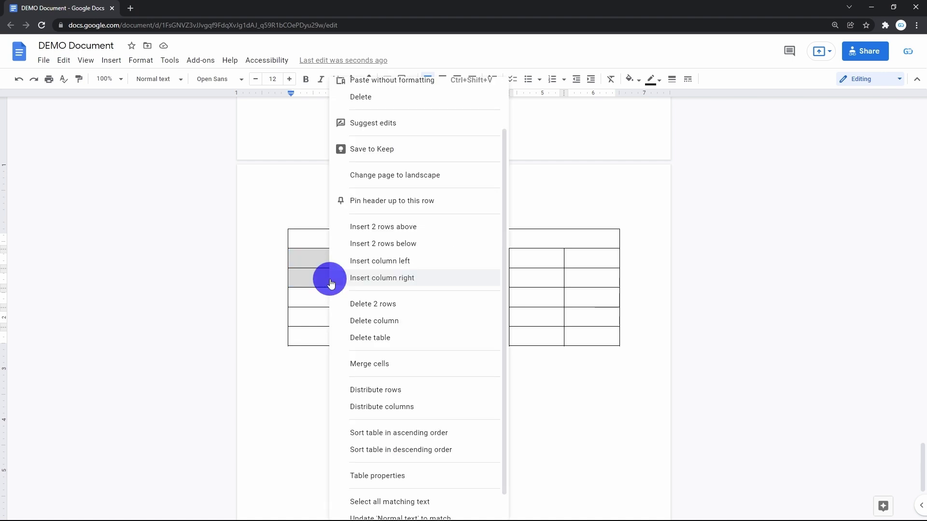
left_click(370, 363)
left_click(380, 263)
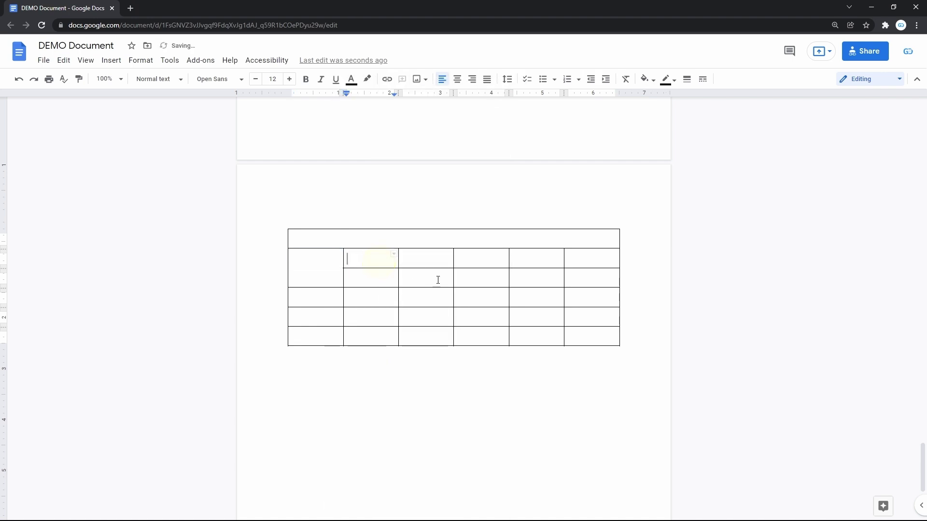
- Merge the 4x4 block from row 2 column 2, then undo both merges with Ctrl+Z
left_click_drag(371, 258, 558, 319)
right_click(557, 318)
left_click(595, 364)
left_click(585, 297)
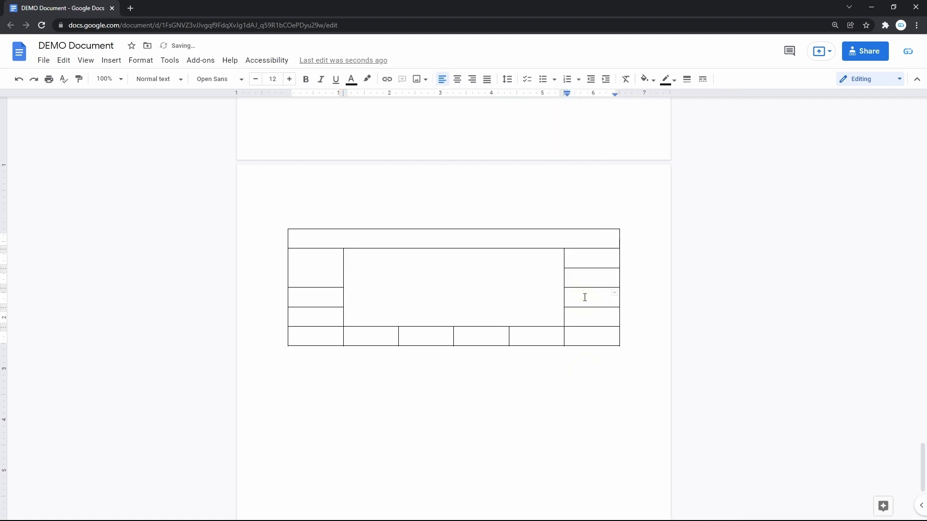
key("ctrl+z")
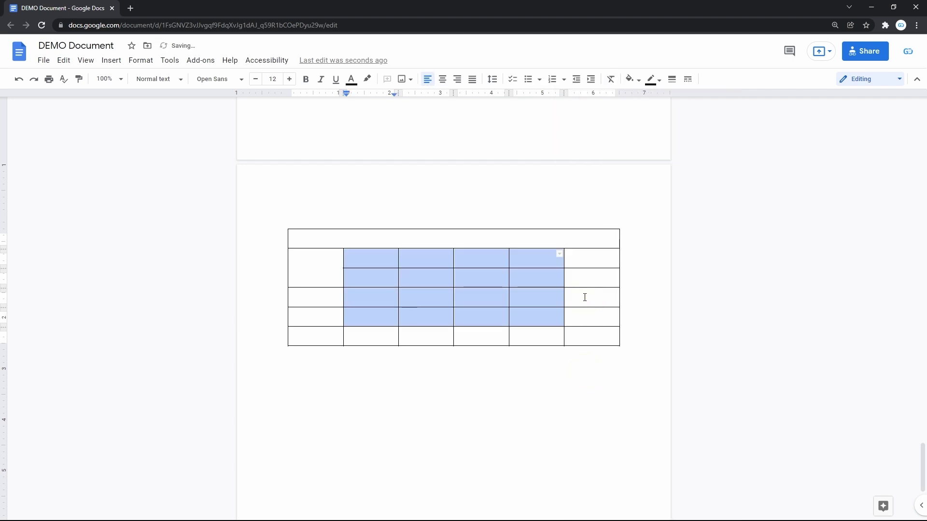
key("ctrl+z")
left_click(486, 277)
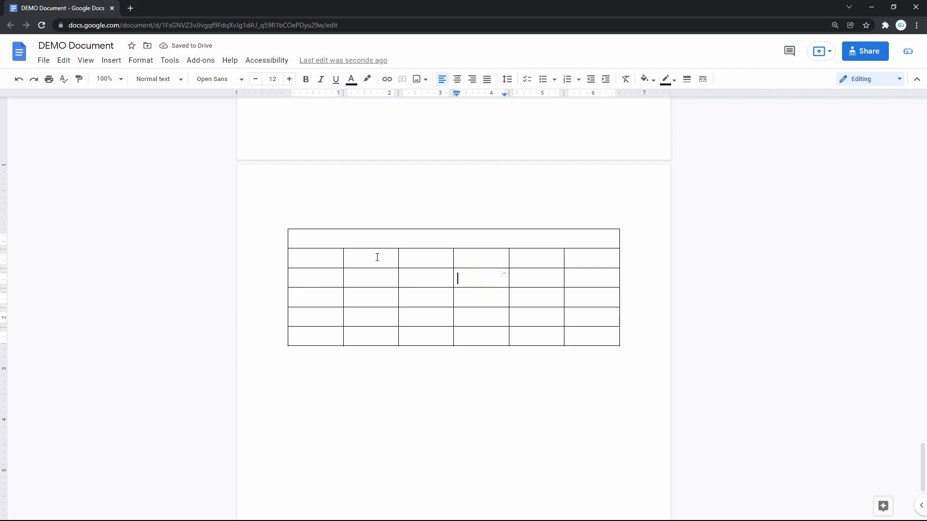
- Paste the names Mike, Hannah, Tim, Bella, Matthew and Rachel across row 2
left_click(324, 259)
key("ctrl+v")
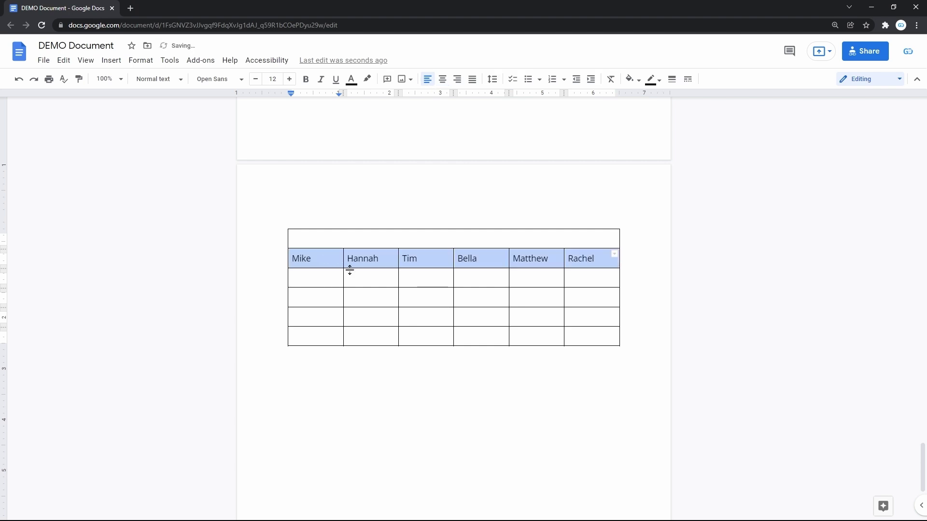
left_click(368, 278)
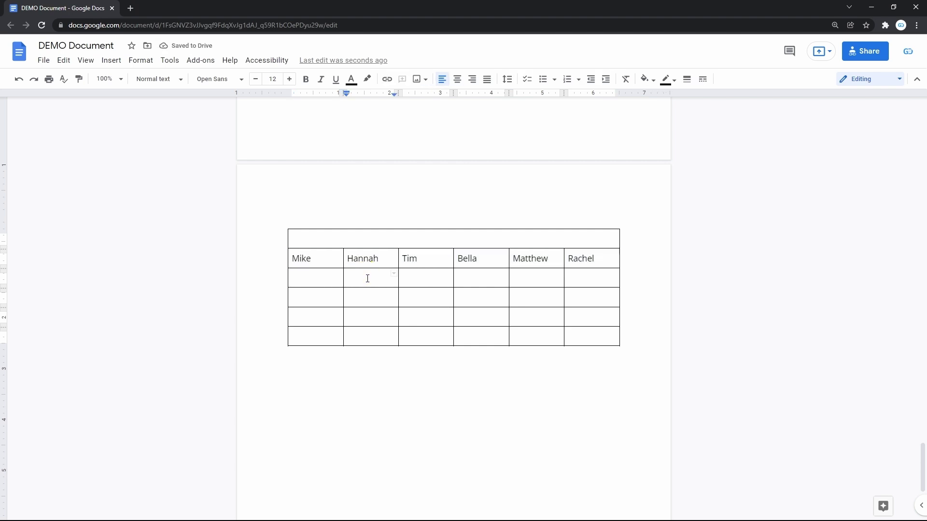
left_click(332, 262)
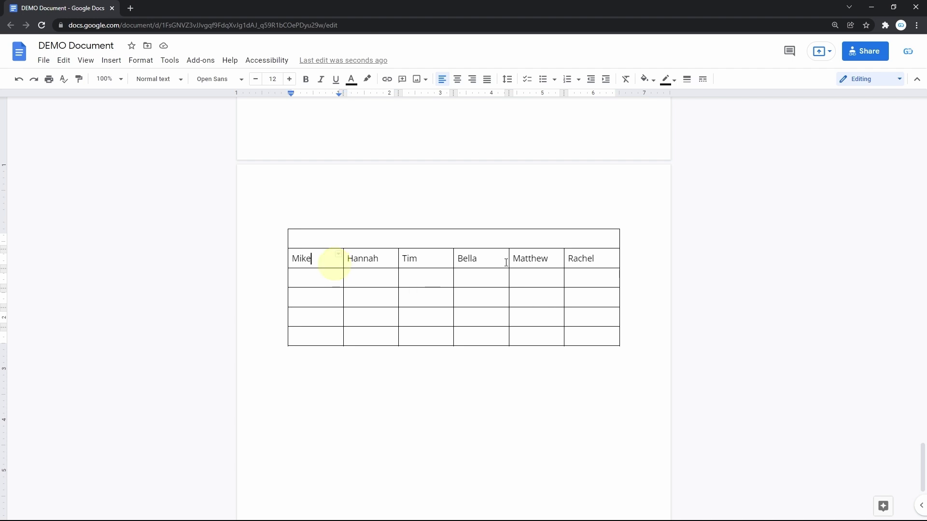
- Merge row 2 into one cell, stacking Mike, Hannah, Tim, Bella, Matthew and Rachel
left_click(590, 261, "shift")
right_click(591, 261)
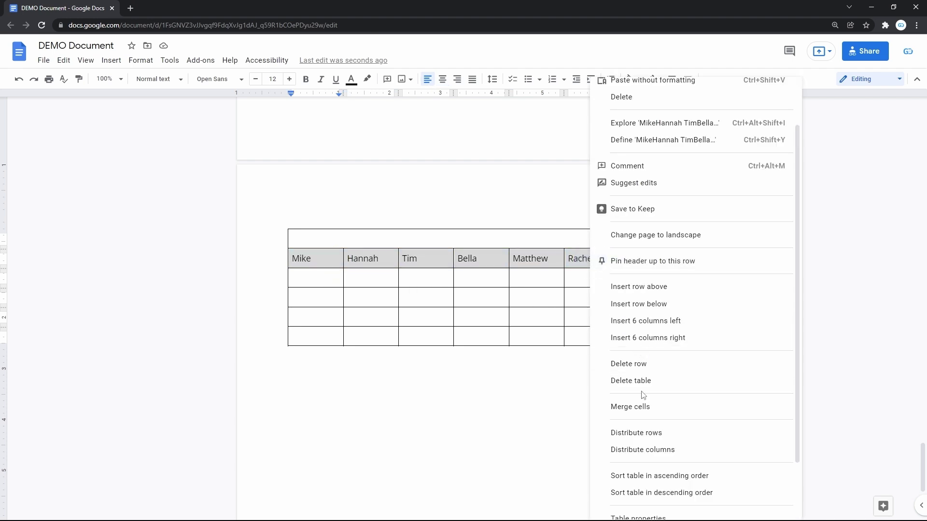
left_click(638, 405)
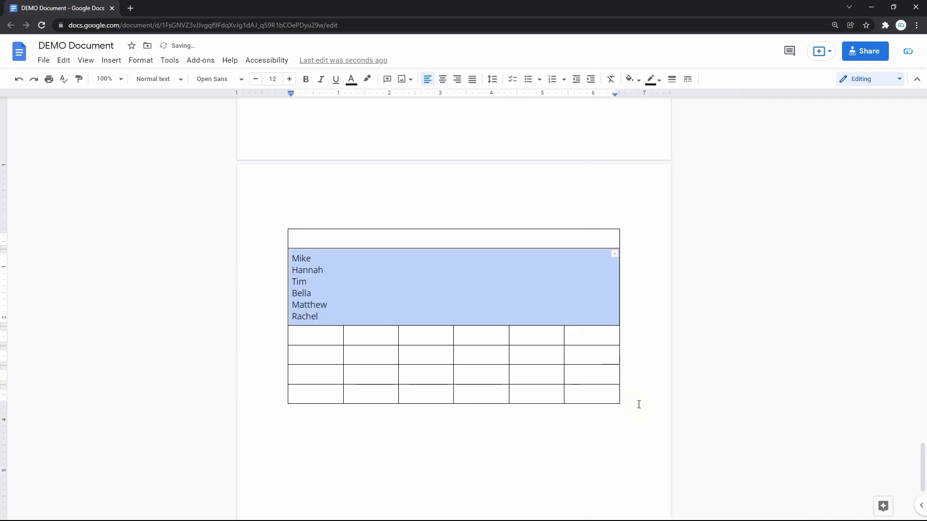
left_click(424, 289)
left_click(318, 258)
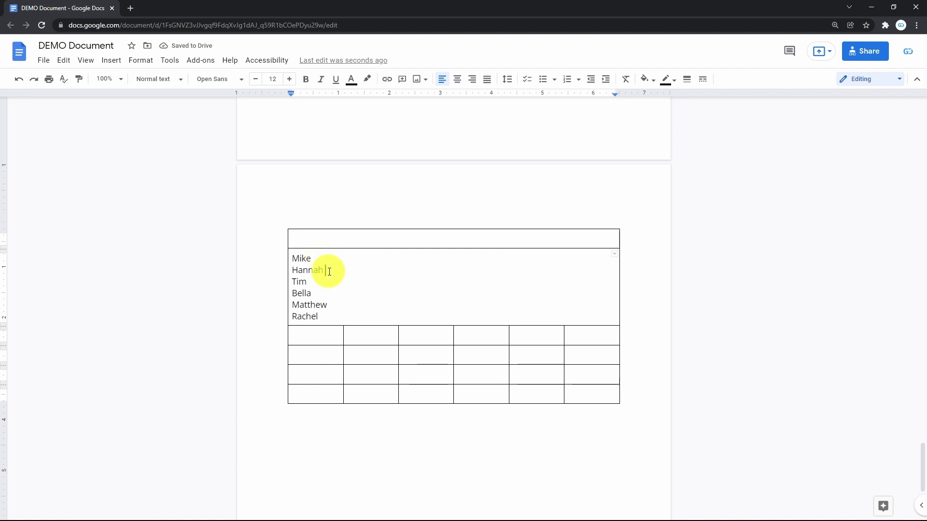
left_click(327, 283)
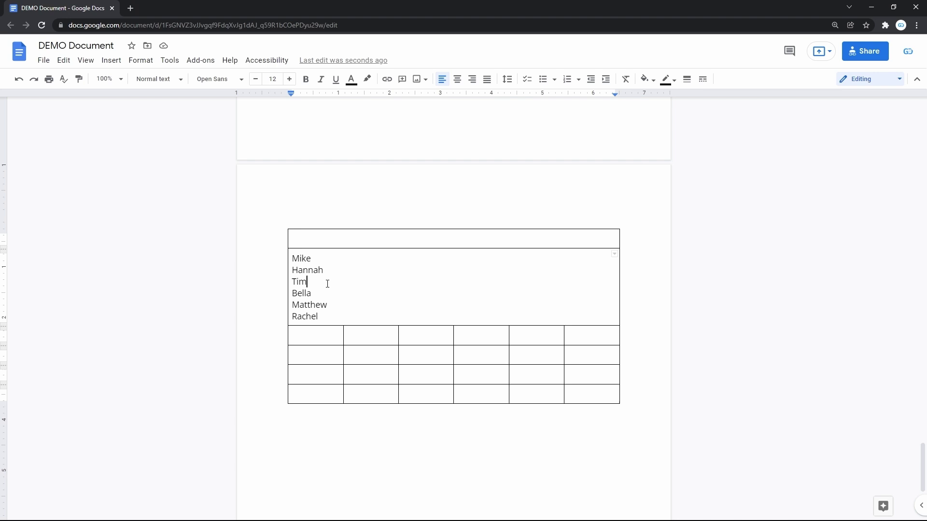
left_click(311, 334)
- Merge the third row's empty cells into one wide cell using the Format menu
left_click(583, 339, "shift")
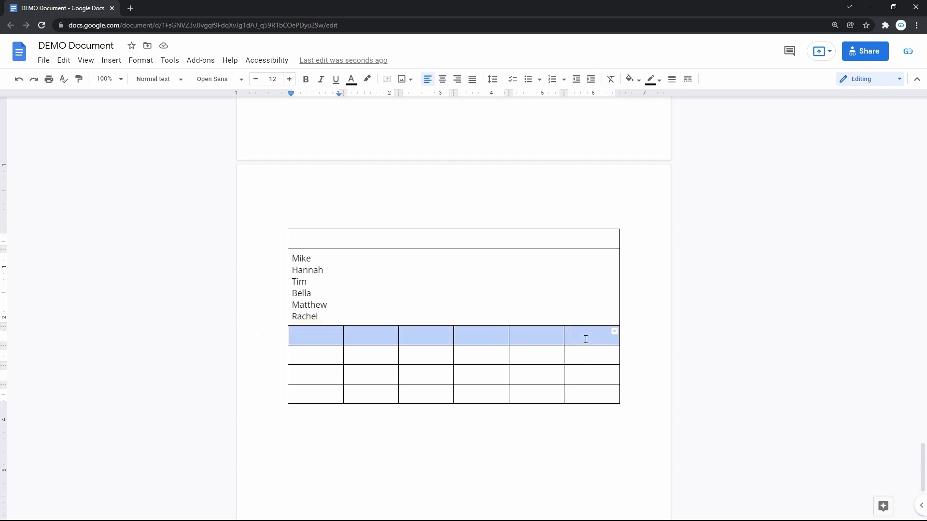
left_click(141, 60)
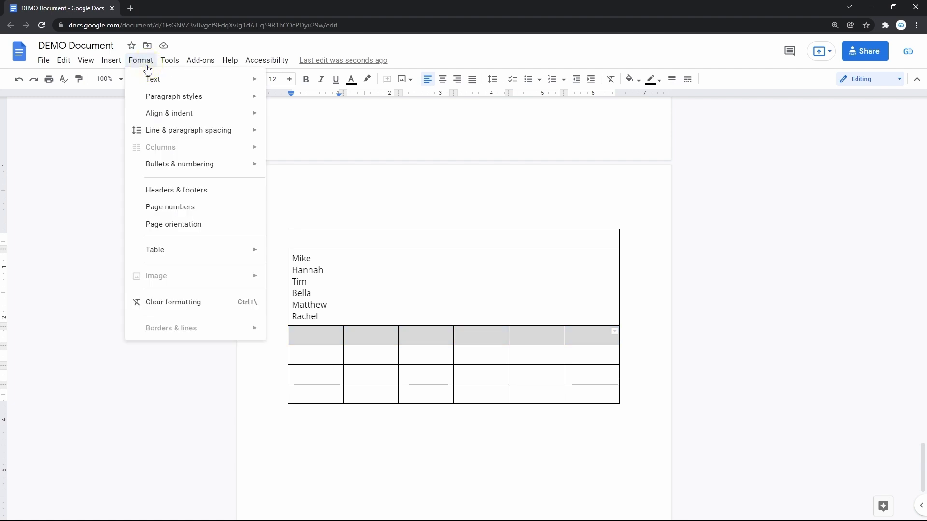
mouse_move(195, 250)
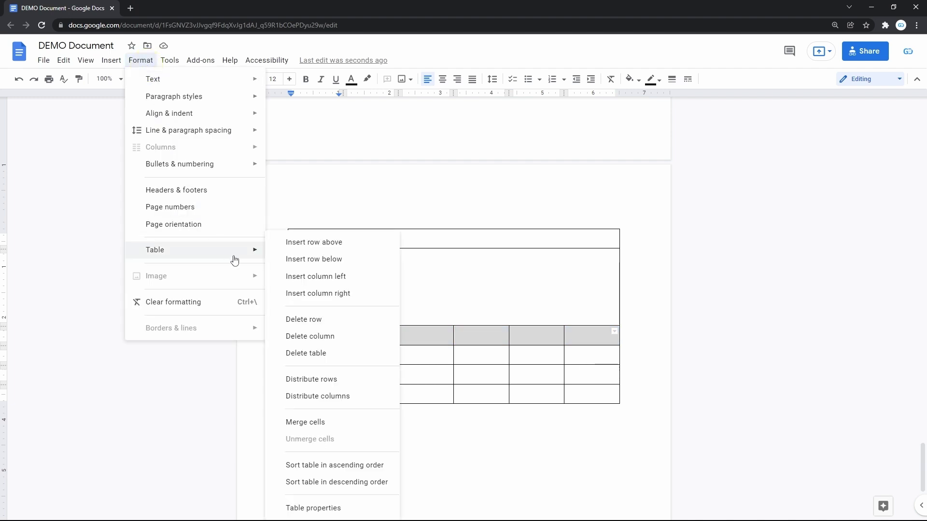
left_click(306, 422)
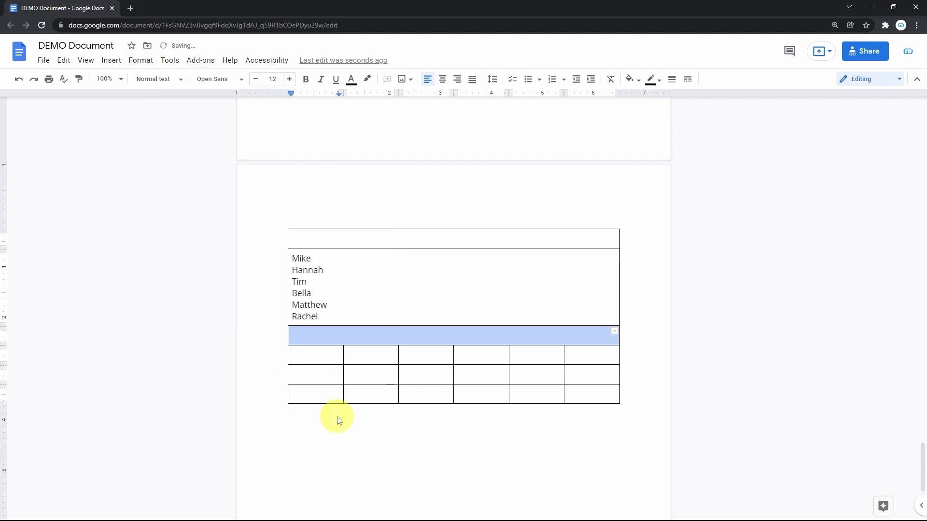
left_click(472, 355)
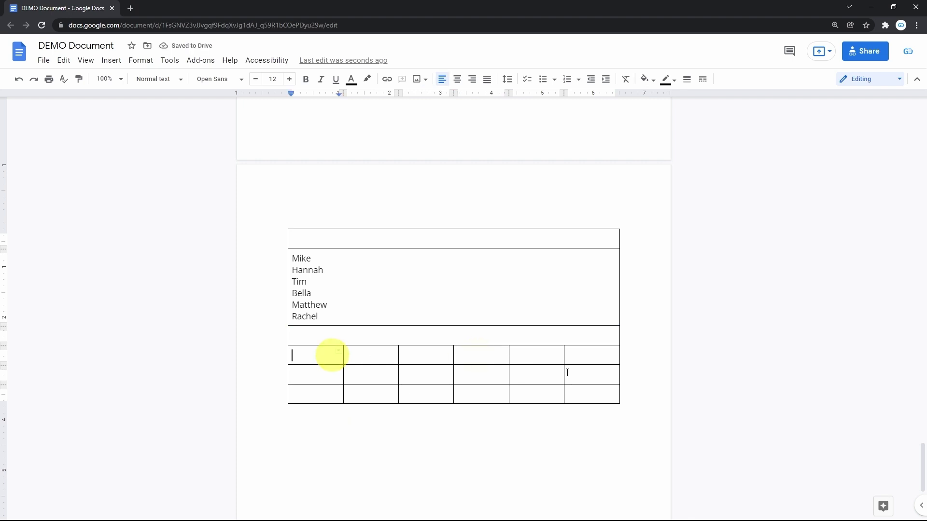
- Select the fourth row's empty cells and bring up their table options
left_click_drag(319, 356, 589, 357)
right_click(589, 357)
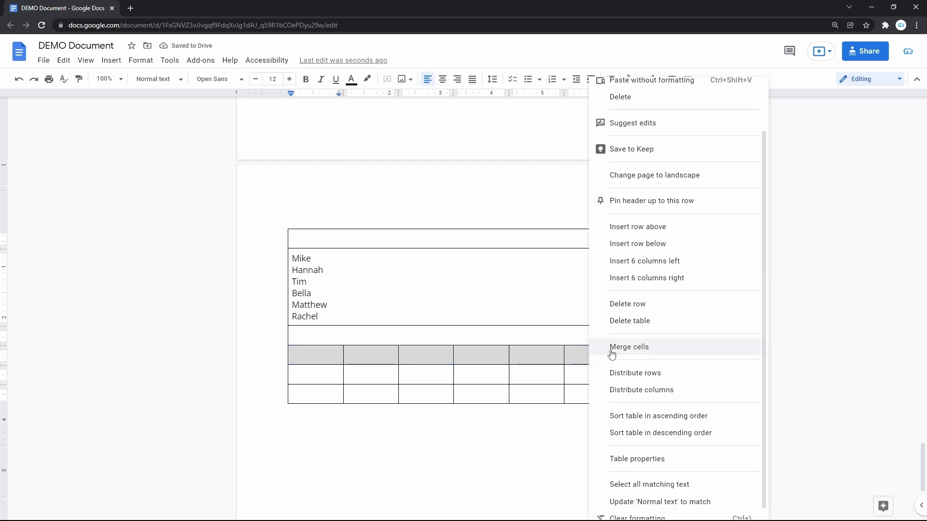